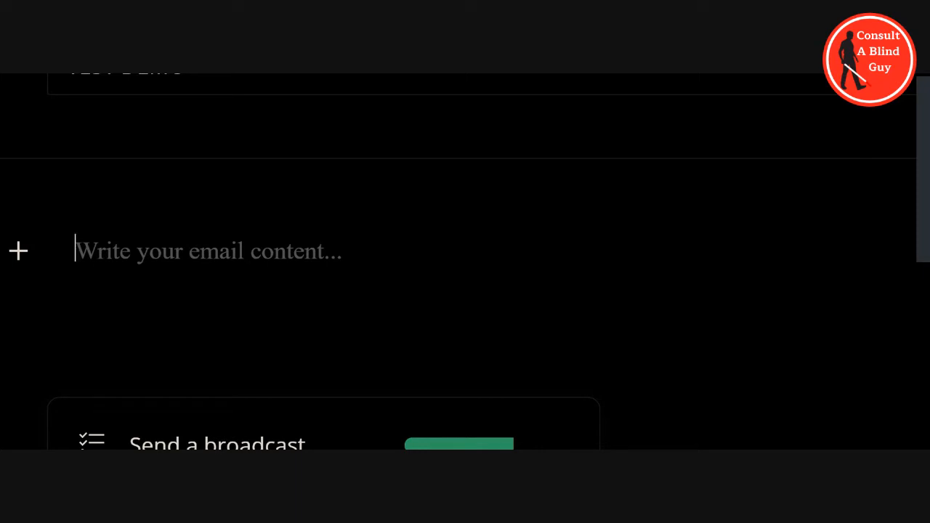
- Write the email's opening line as "Hello how are you my name is" followed by the sender's first name
{"action": "type", "text": "H"}
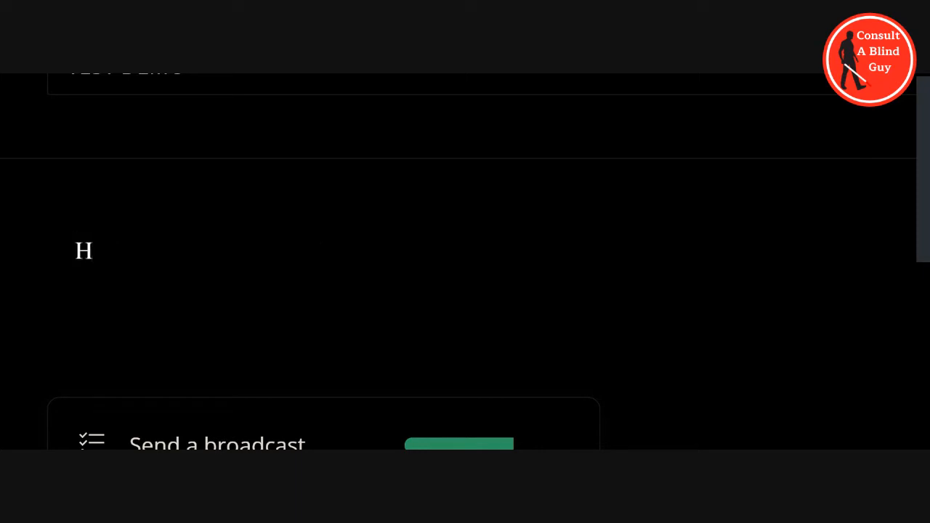
{"action": "type", "text": "elloo"}
{"action": "key", "text": "BackSpace"}
{"action": "type", "text": "how"}
{"action": "key", "text": "BackSpace"}
{"action": "key", "text": "BackSpace"}
{"action": "key", "text": "BackSpace"}
{"action": "key", "text": "BackSpace"}
{"action": "type", "text": "ho"}
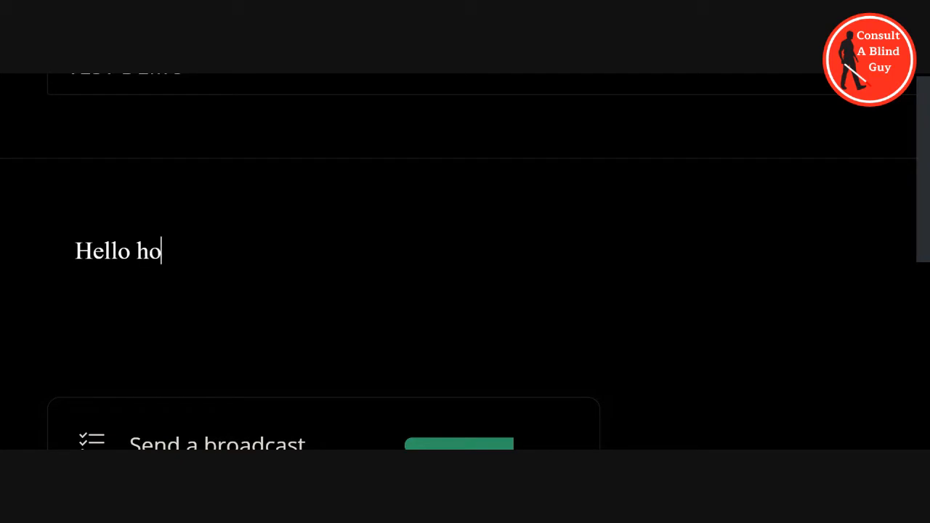
{"action": "type", "text": "w are you"}
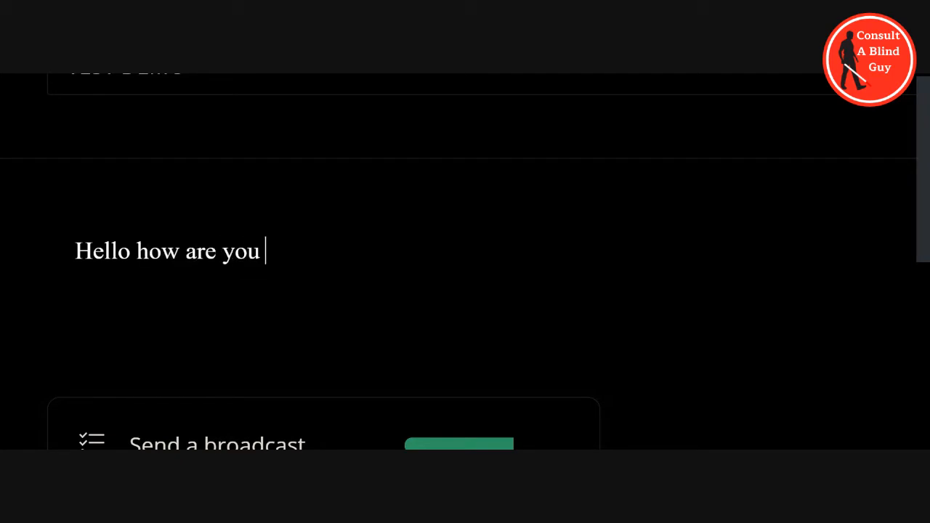
{"action": "key", "text": "BackSpace"}
{"action": "type", "text": "my name "}
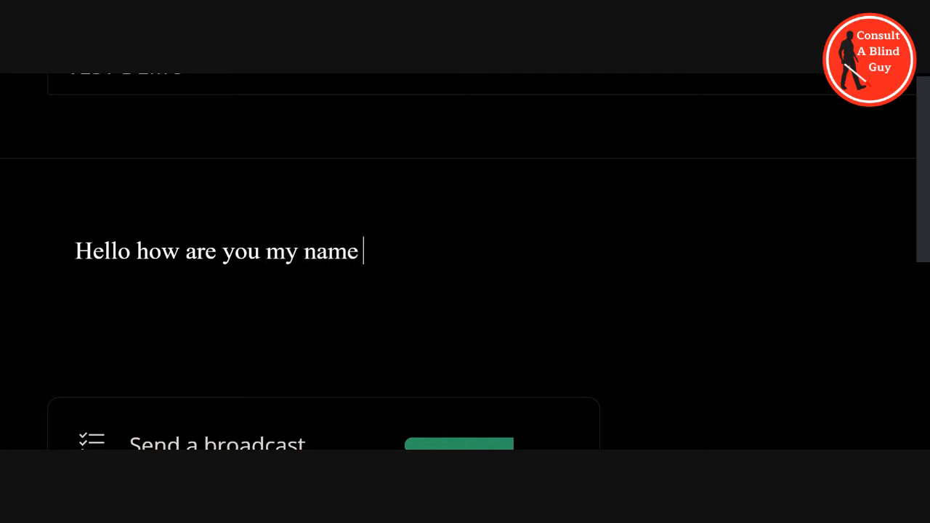
{"action": "type", "text": "is Andrew"}
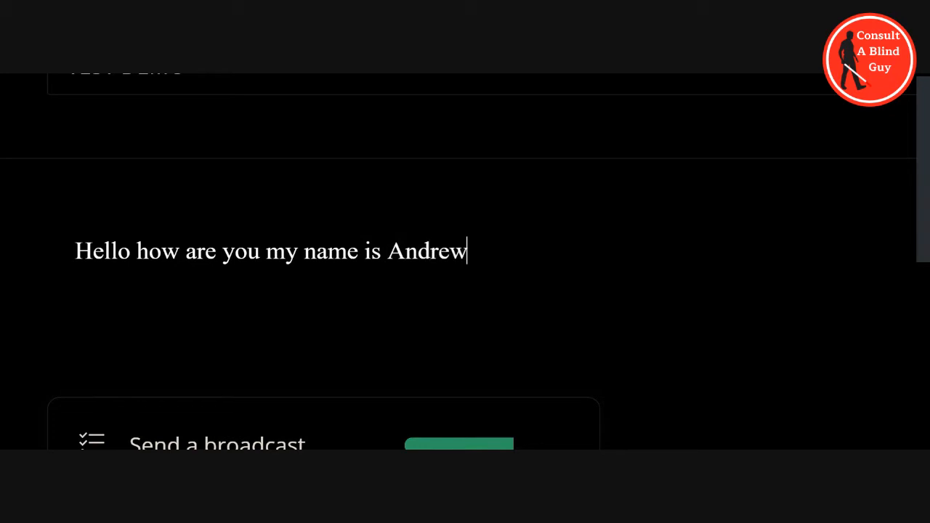
- Add a second line to the email body reading "I'm doing a live demo of convertkit broadcasts"
{"action": "key", "text": "Return"}
{"action": "type", "text": "I'm doi"}
{"action": "key", "text": "BackSpace"}
{"action": "type", "text": "oin h a"}
{"action": "key", "text": "BackSpace"}
{"action": "key", "text": "BackSpace"}
{"action": "key", "text": "BackSpace"}
{"action": "type", "text": "g"}
{"action": "key", "text": "BackSpace"}
{"action": "key", "text": "BackSpace"}
{"action": "type", "text": "g "}
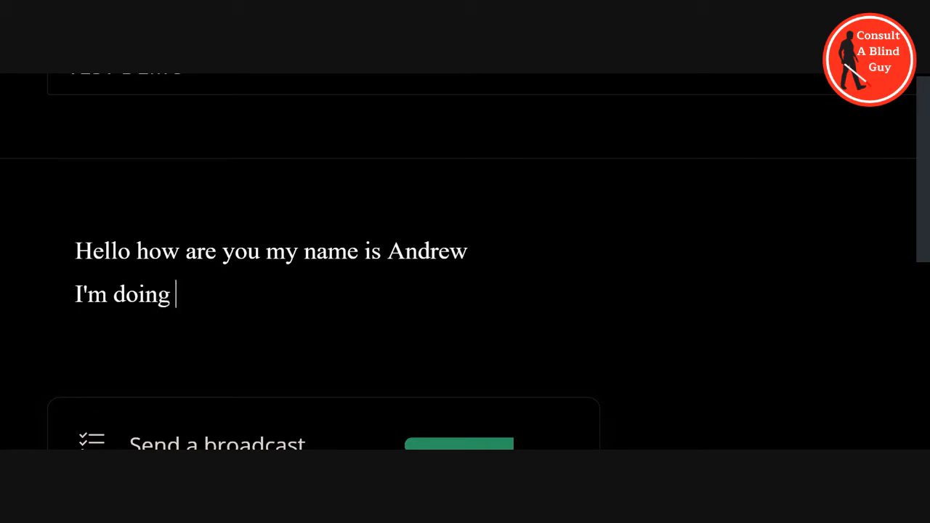
{"action": "type", "text": "a live demo of "}
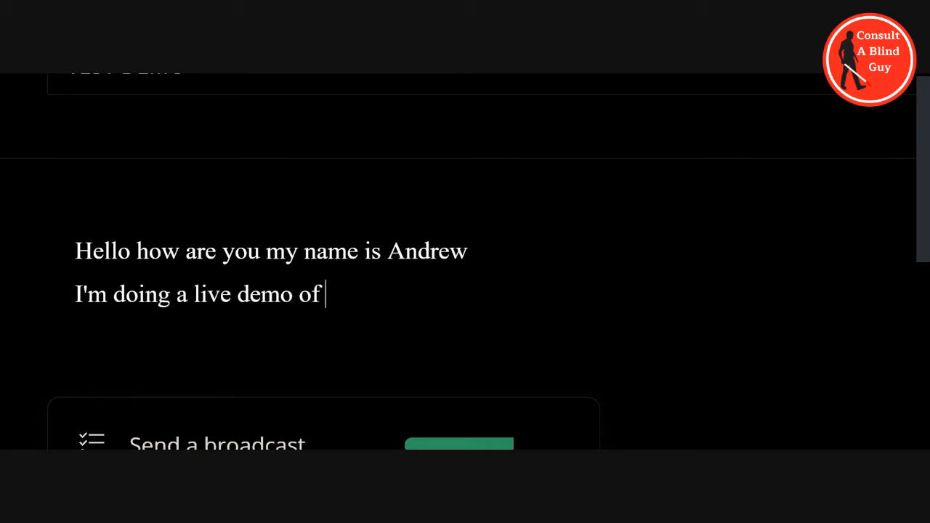
{"action": "type", "text": "convertkit "}
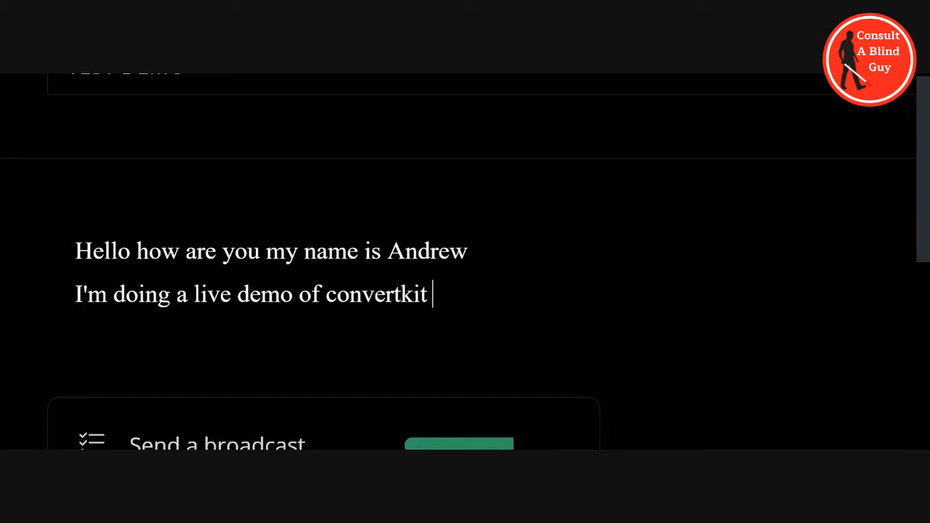
{"action": "type", "text": "broadcasts"}
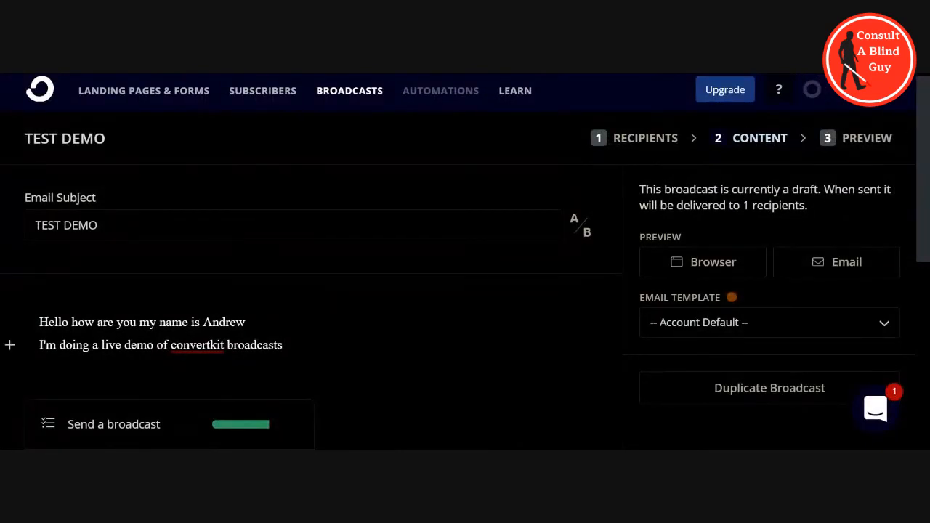
- Check the email's footer below the message and advance the broadcast to the Preview stage
{"action": "scroll", "coordinate": [571, 436], "scroll_direction": "down", "scroll_amount": 2}
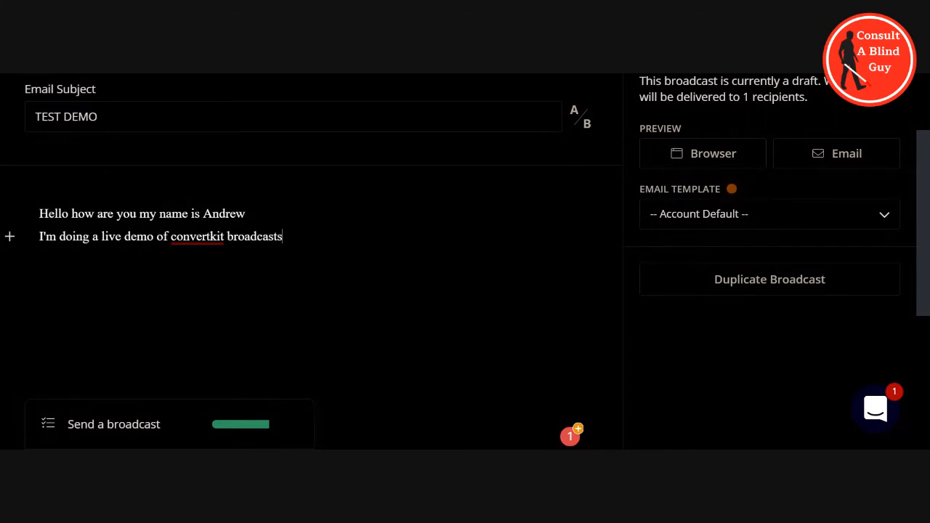
{"action": "scroll", "coordinate": [465, 262], "scroll_direction": "down", "scroll_amount": 1}
{"action": "scroll", "coordinate": [465, 261], "scroll_direction": "down", "scroll_amount": 1}
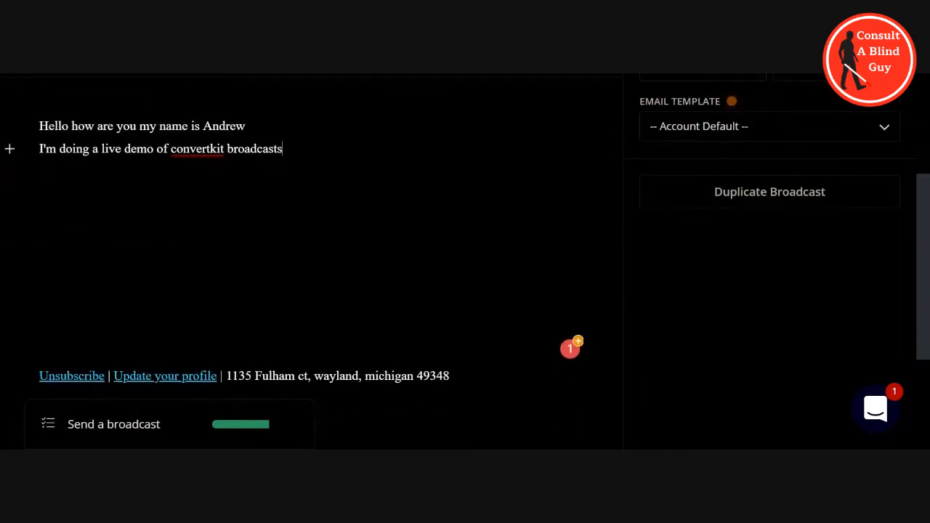
{"action": "scroll", "coordinate": [311, 262], "scroll_direction": "down", "scroll_amount": 1}
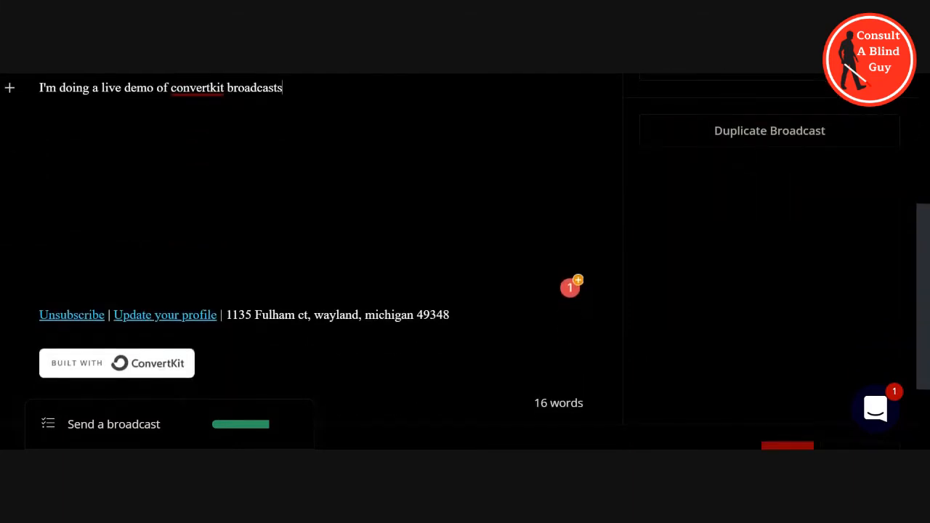
{"action": "scroll", "coordinate": [311, 261], "scroll_direction": "down", "scroll_amount": 1}
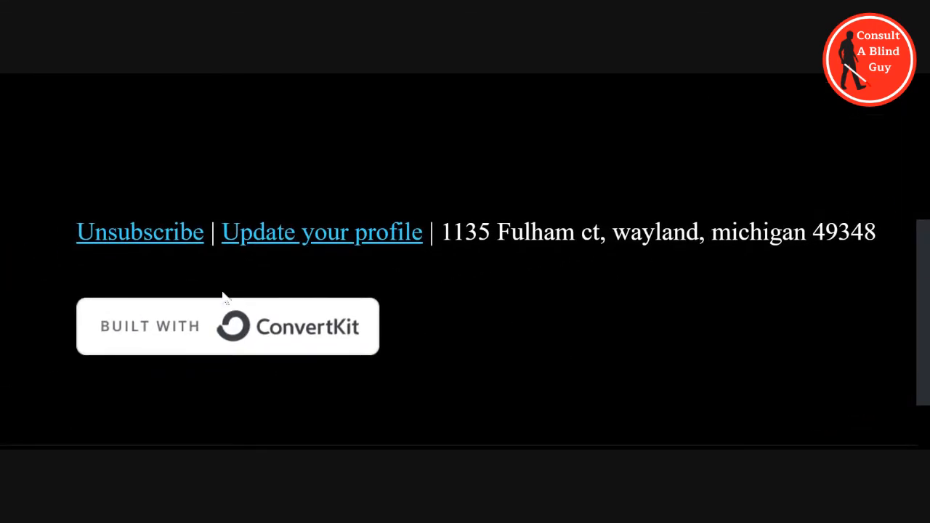
{"action": "scroll", "coordinate": [223, 292], "scroll_direction": "up", "scroll_amount": 2}
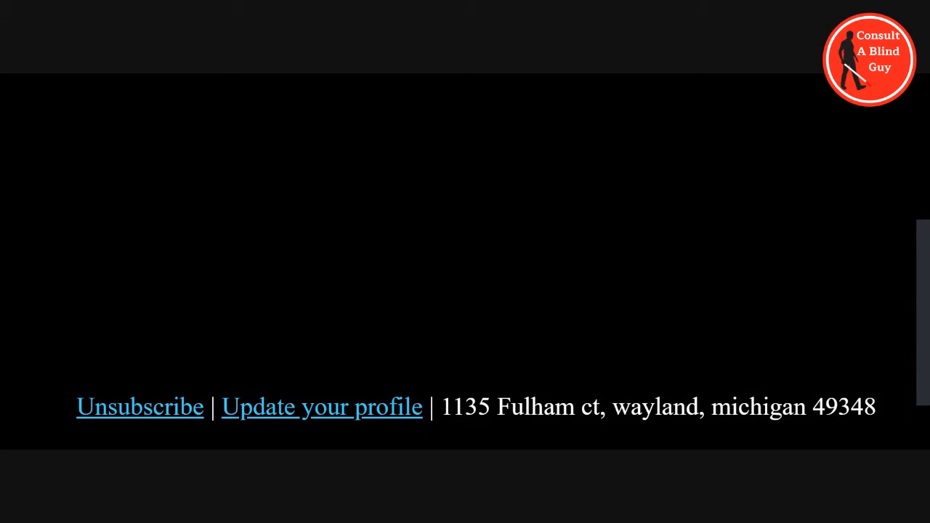
{"action": "scroll", "coordinate": [440, 308], "scroll_direction": "down", "scroll_amount": 5}
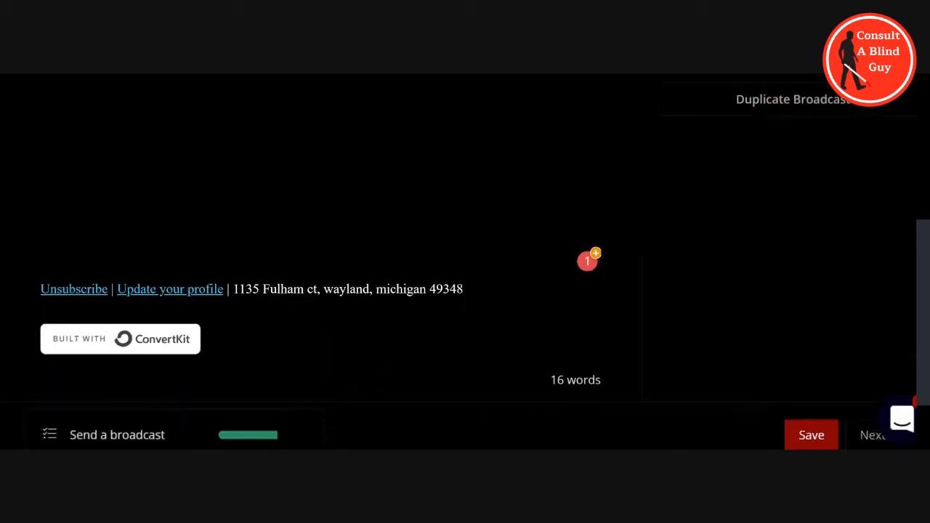
{"action": "scroll", "coordinate": [498, 379], "scroll_direction": "up", "scroll_amount": 1}
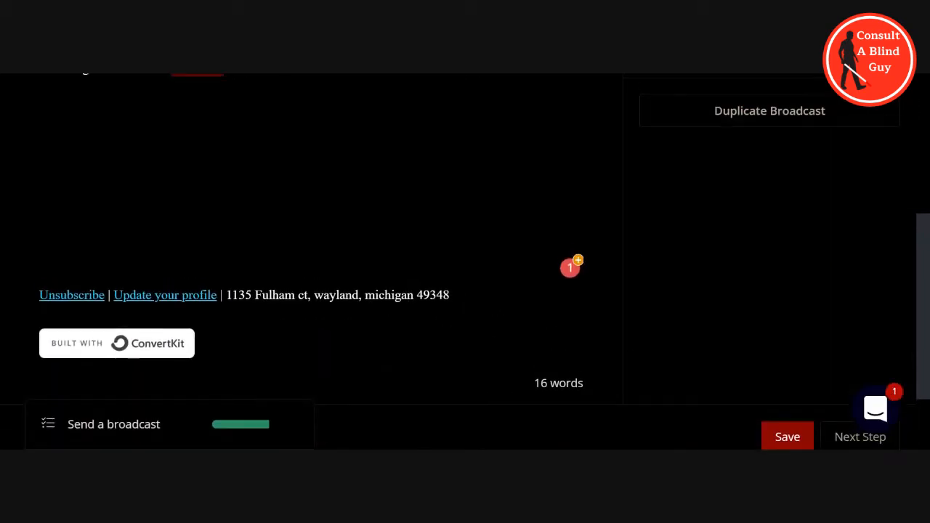
{"action": "scroll", "coordinate": [312, 239], "scroll_direction": "down", "scroll_amount": 2}
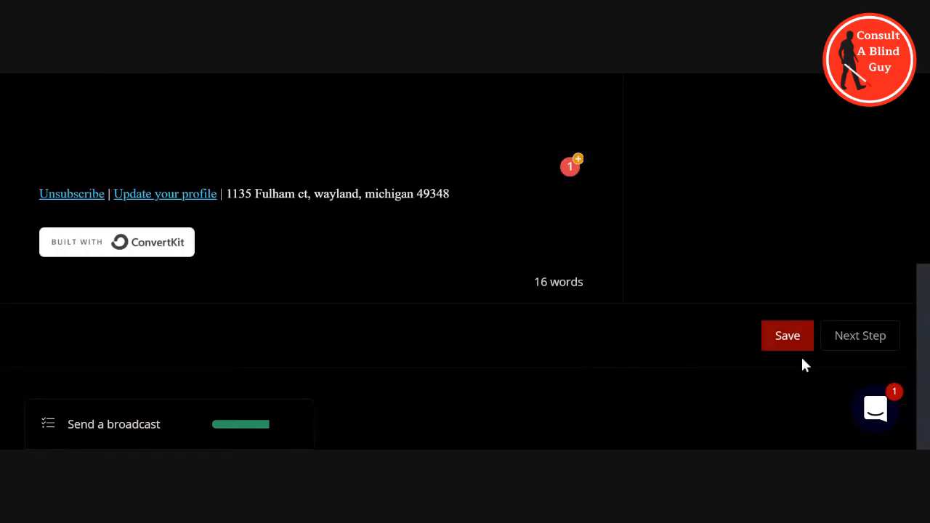
{"action": "left_click", "coordinate": [856, 336]}
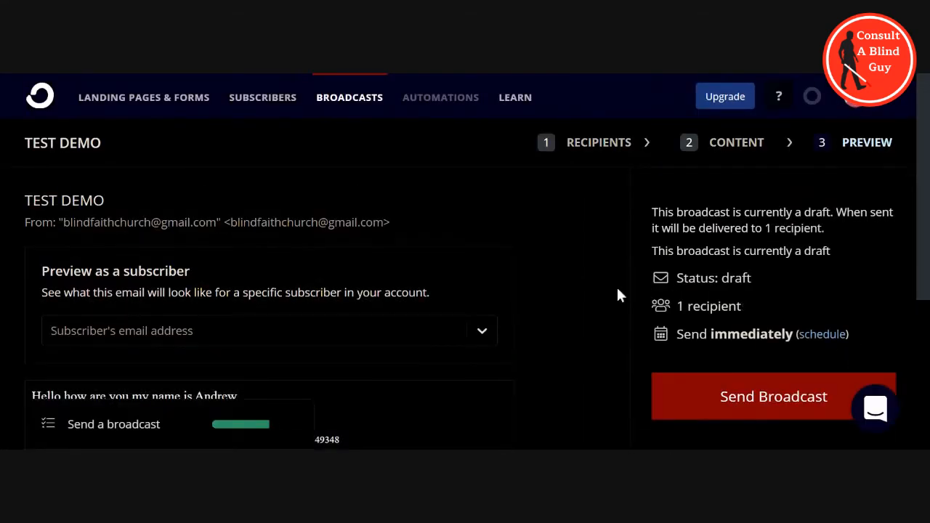
- Examine the broadcast preview, covering the sender, message body, status, recipient count and send timing
{"action": "scroll", "coordinate": [618, 290], "scroll_direction": "down", "scroll_amount": 2}
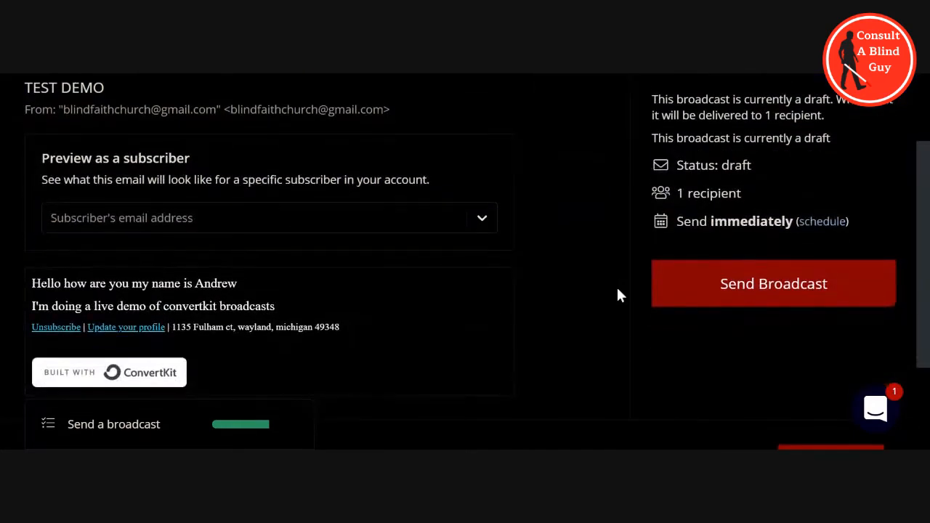
{"action": "scroll", "coordinate": [618, 290], "scroll_direction": "up", "scroll_amount": 1}
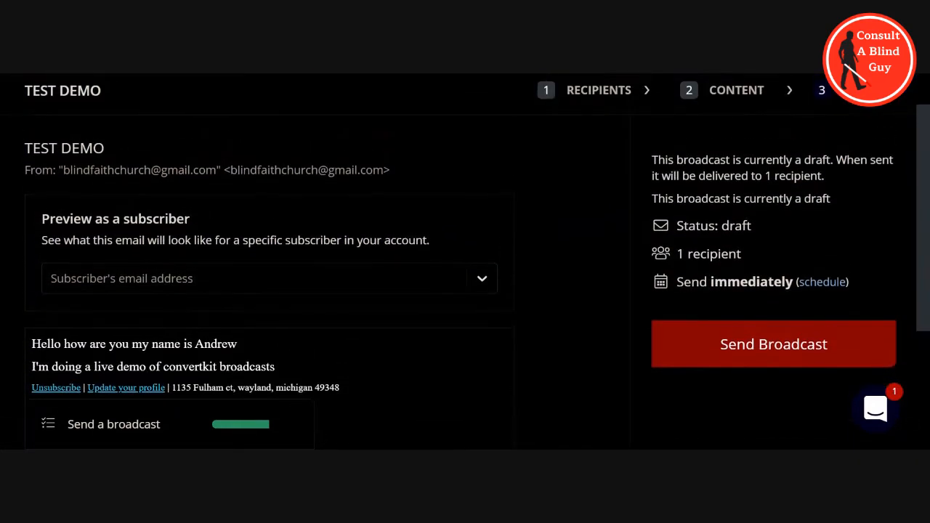
{"action": "scroll", "coordinate": [477, 258], "scroll_direction": "up", "scroll_amount": 1}
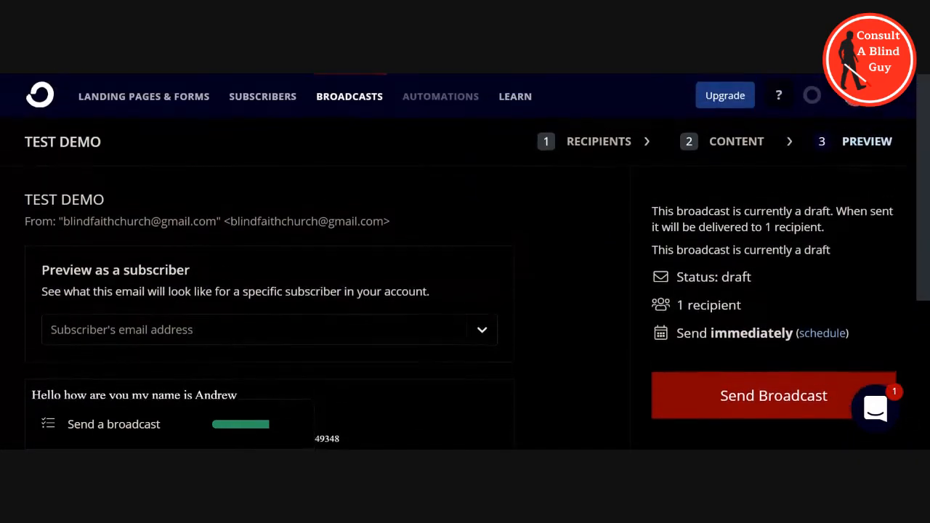
{"action": "scroll", "coordinate": [477, 258], "scroll_direction": "down", "scroll_amount": 2}
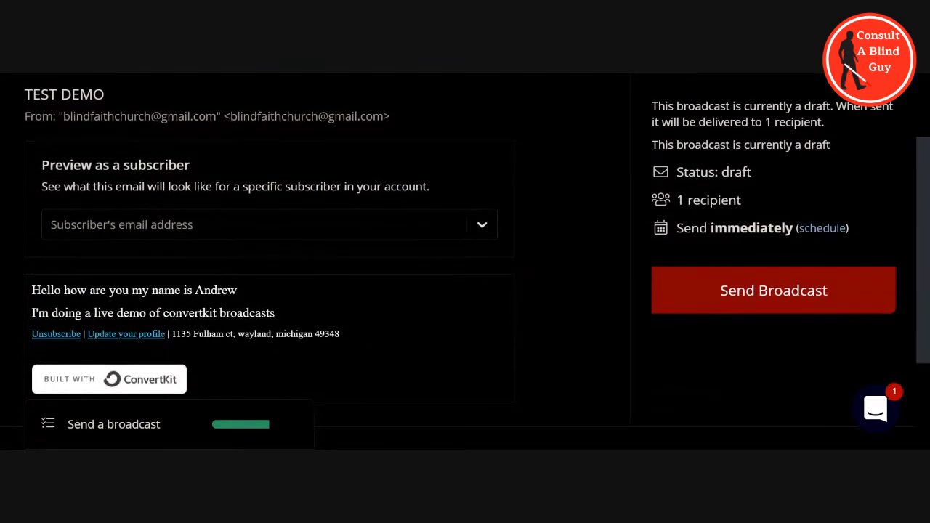
{"action": "scroll", "coordinate": [477, 263], "scroll_direction": "up", "scroll_amount": 1}
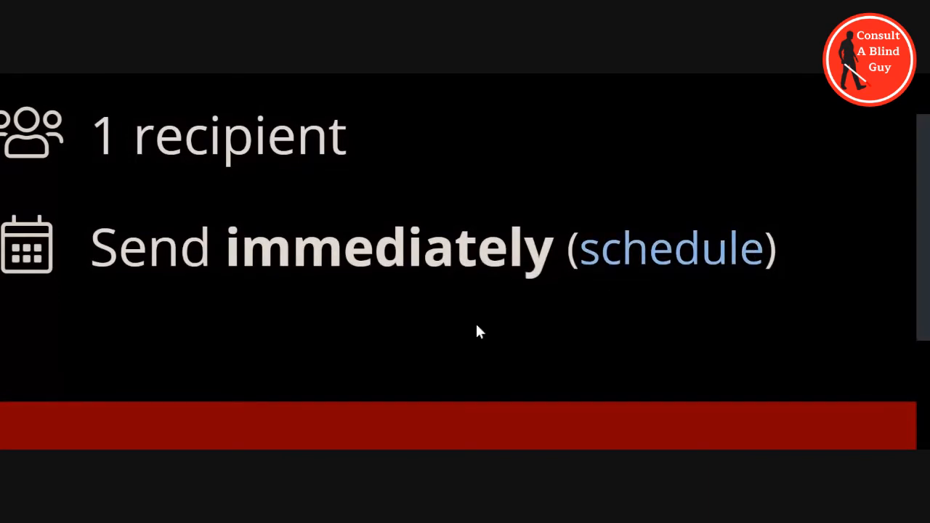
{"action": "scroll", "coordinate": [444, 334], "scroll_direction": "up", "scroll_amount": 2}
{"action": "scroll", "coordinate": [444, 334], "scroll_direction": "up", "scroll_amount": 2}
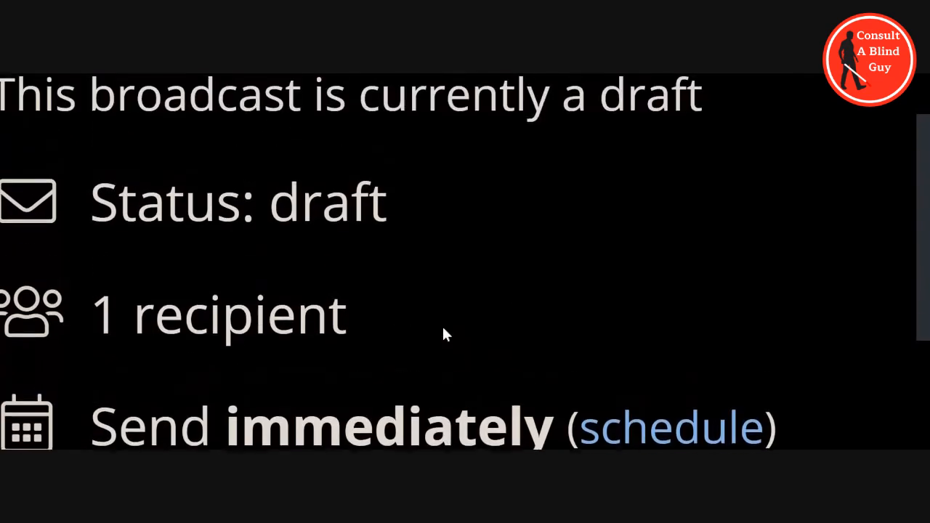
{"action": "scroll", "coordinate": [387, 267], "scroll_direction": "up", "scroll_amount": 1}
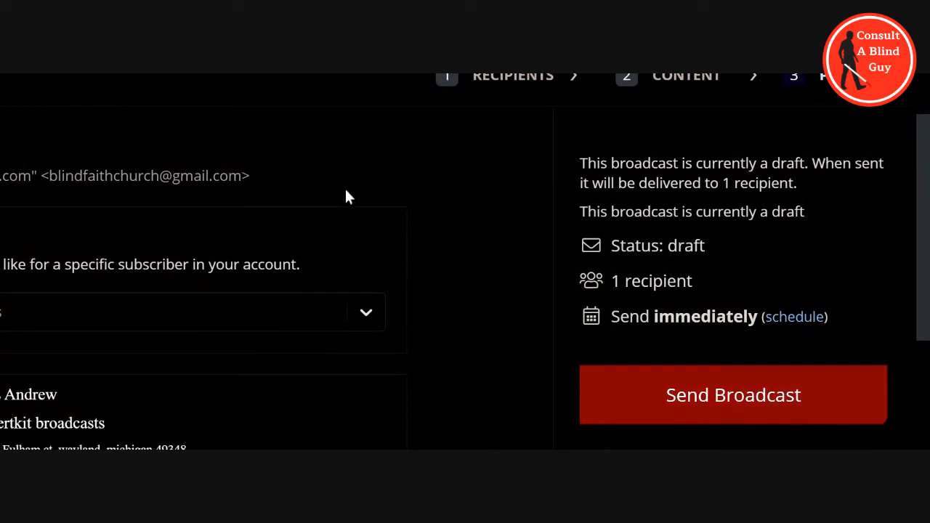
- Set the broadcast's send time to Oct 25, 2020 at 11:00 AM instead of immediately
{"action": "left_click", "coordinate": [789, 329]}
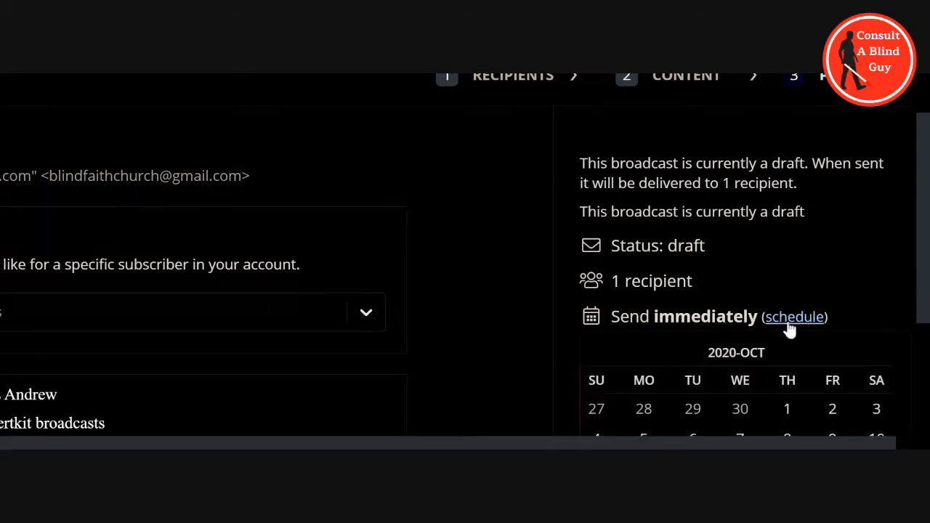
{"action": "scroll", "coordinate": [789, 329], "scroll_direction": "down", "scroll_amount": 4}
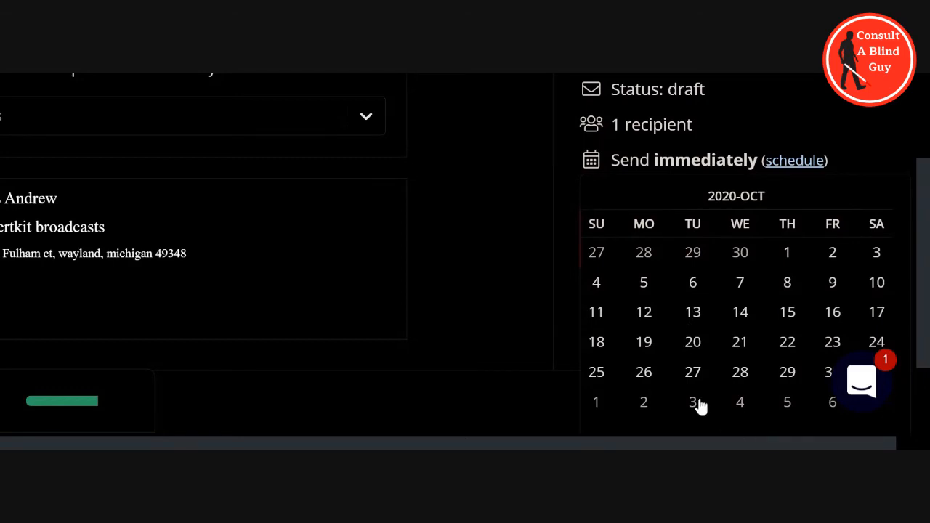
{"action": "left_click", "coordinate": [596, 372]}
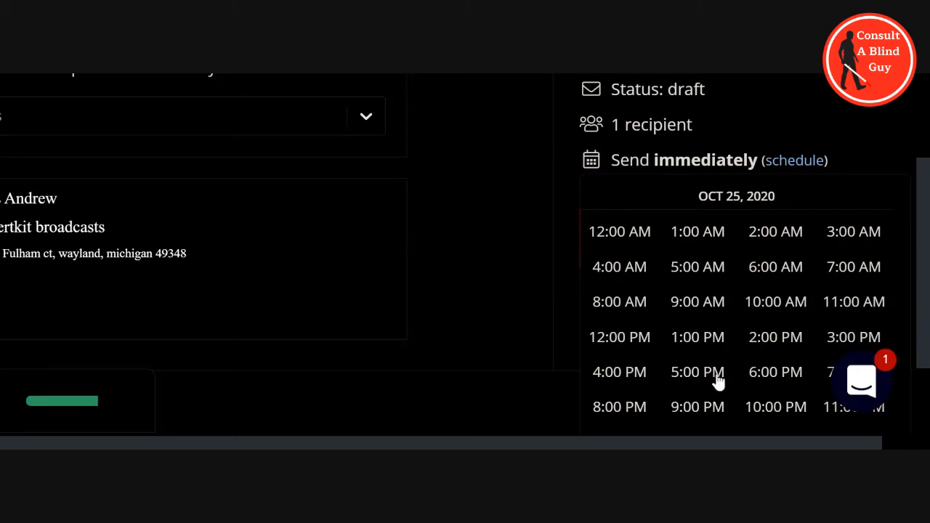
{"action": "left_click", "coordinate": [849, 306]}
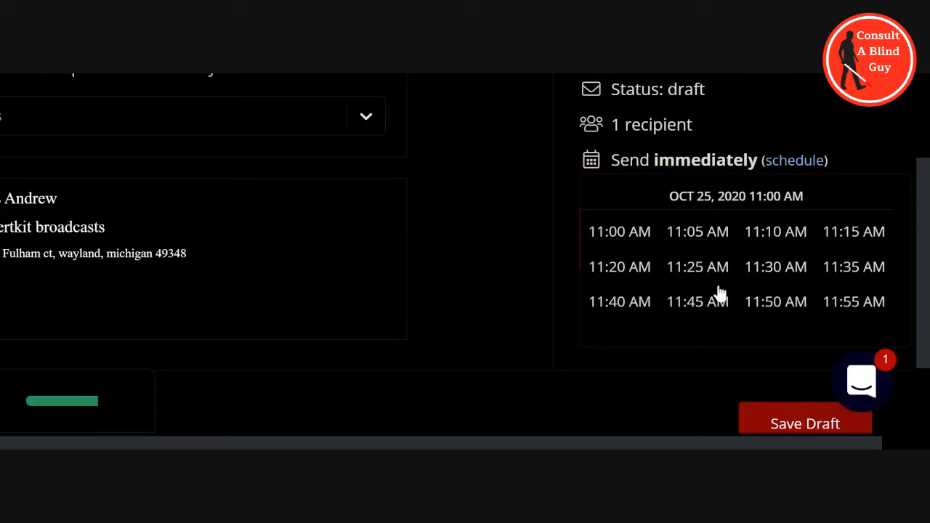
{"action": "left_click", "coordinate": [620, 232]}
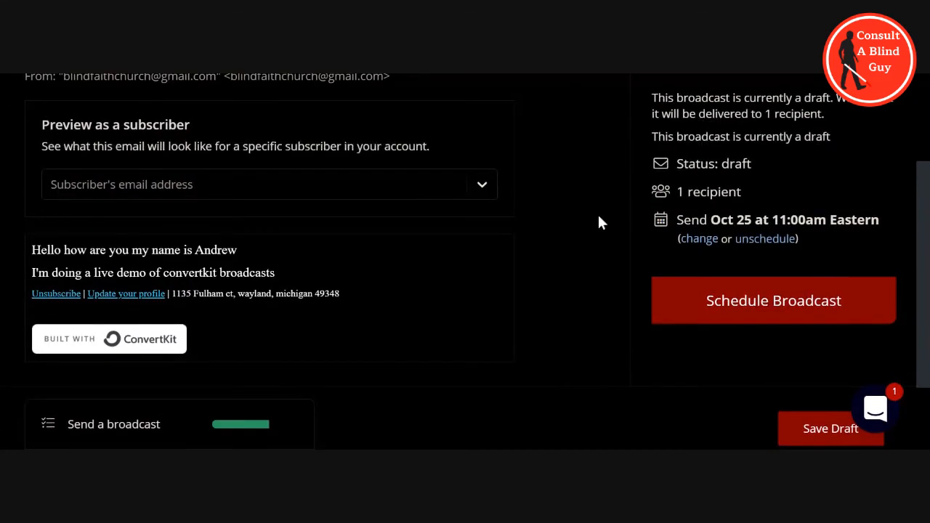
- Schedule the TEST DEMO broadcast and confirm its delivery to the subscriber
{"action": "scroll", "coordinate": [619, 243], "scroll_direction": "up", "scroll_amount": 3}
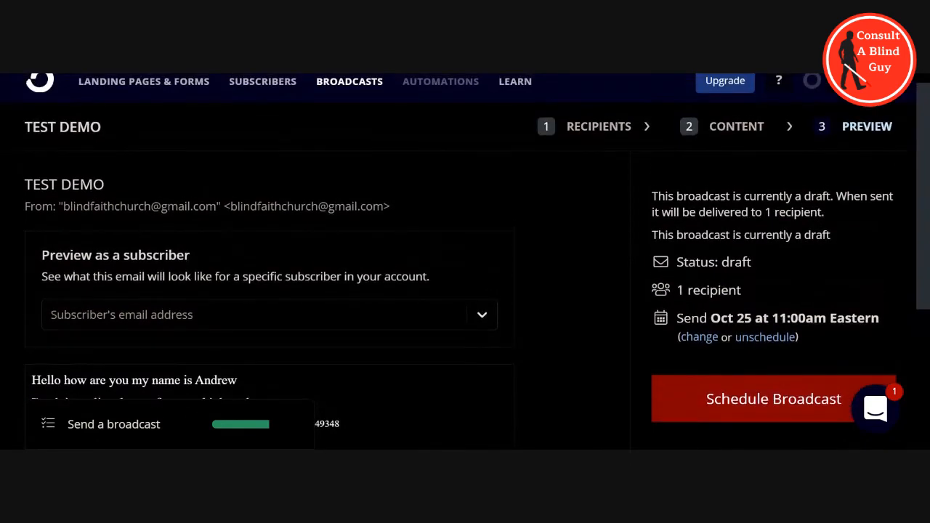
{"action": "left_click", "coordinate": [745, 411]}
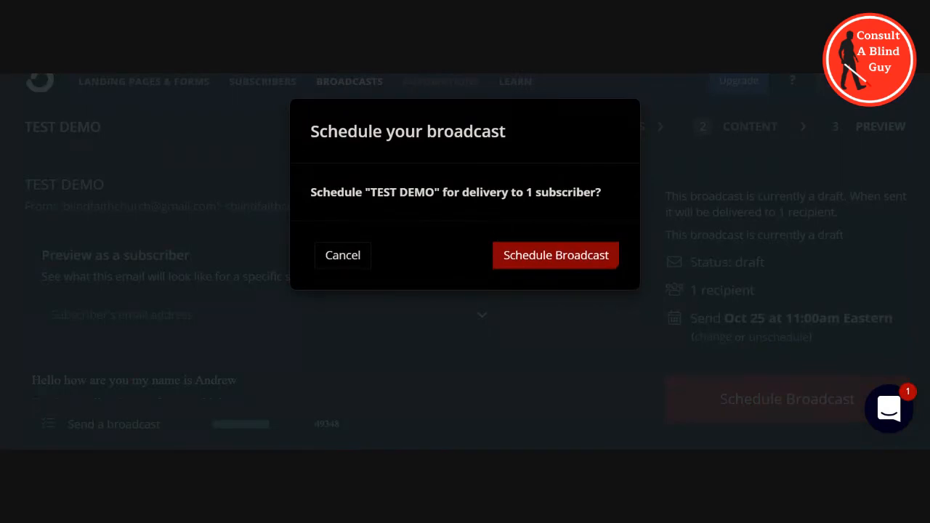
{"action": "left_click", "coordinate": [551, 258]}
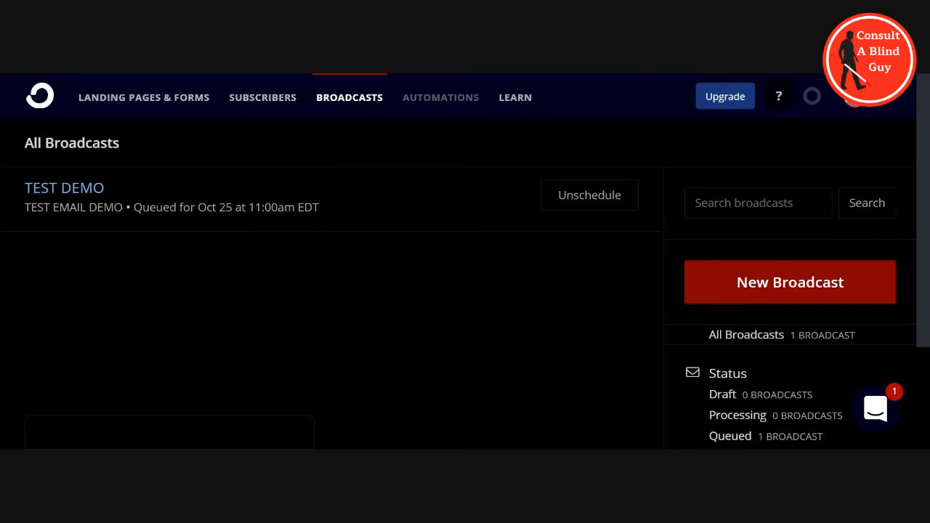
- Review the broadcast status categories and the TEST DEMO entry in the list of all broadcasts
{"action": "scroll", "coordinate": [465, 262], "scroll_direction": "down", "scroll_amount": 3}
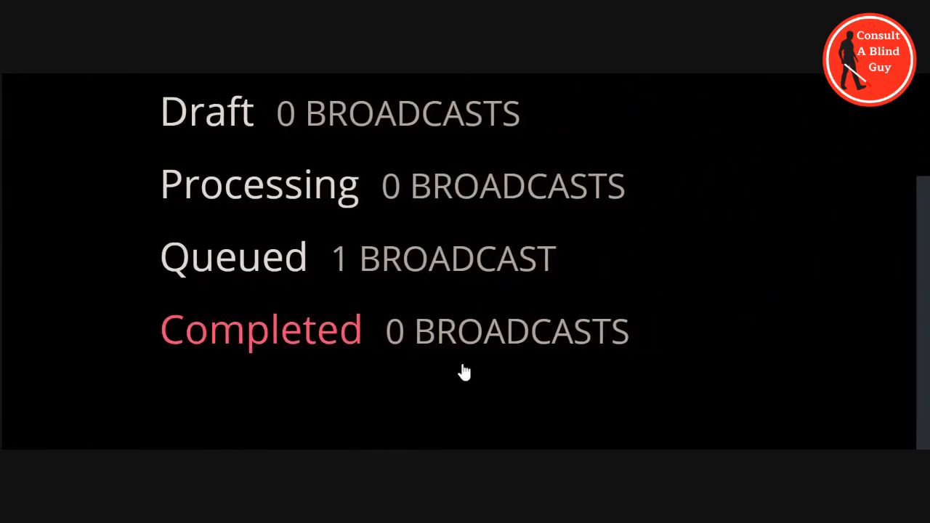
{"action": "scroll", "coordinate": [467, 374], "scroll_direction": "up", "scroll_amount": 1}
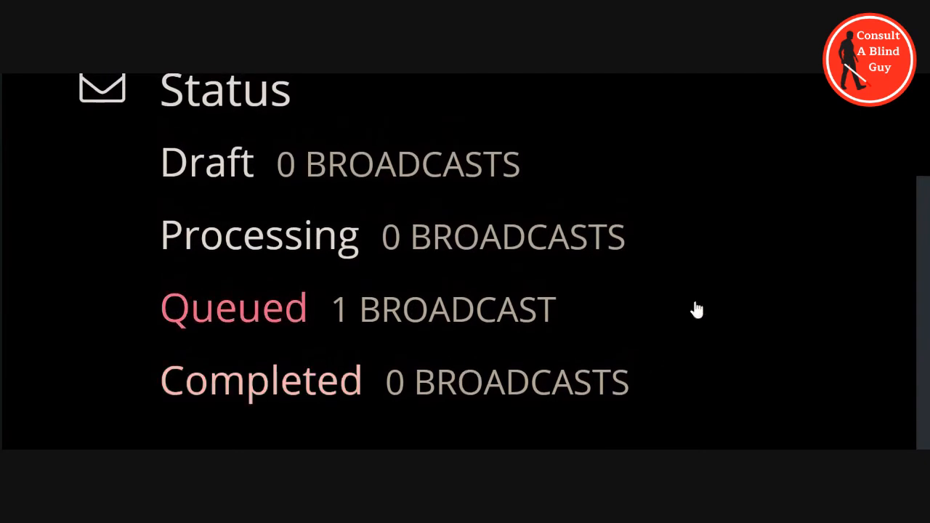
{"action": "scroll", "coordinate": [693, 309], "scroll_direction": "up", "scroll_amount": 1}
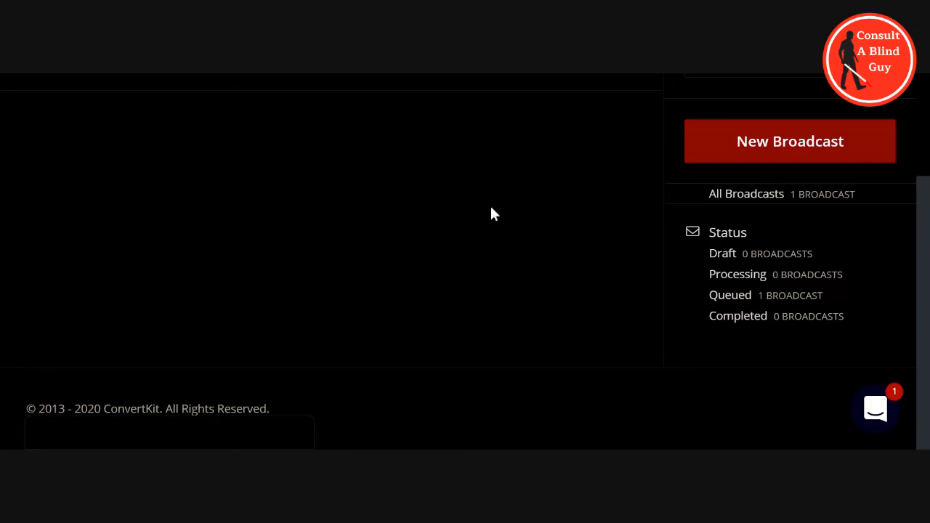
{"action": "scroll", "coordinate": [491, 214], "scroll_direction": "up", "scroll_amount": 2}
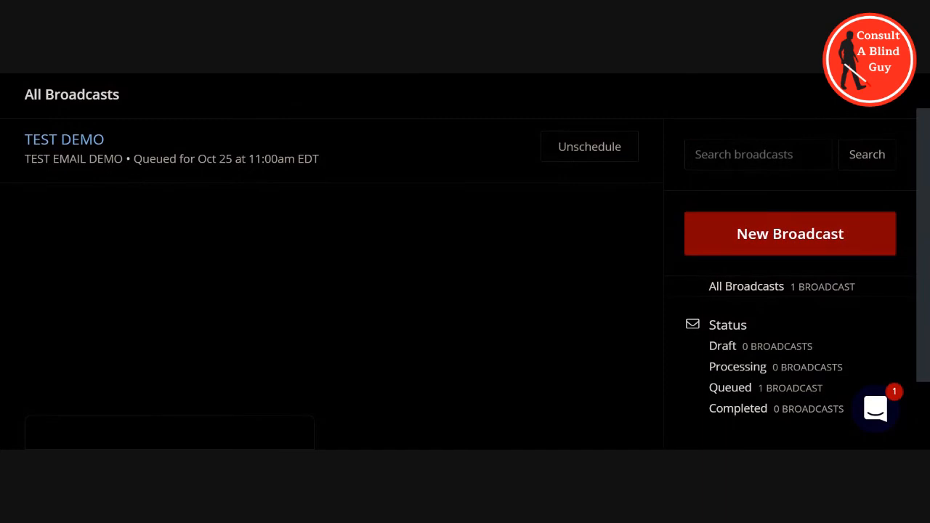
{"action": "scroll", "coordinate": [491, 214], "scroll_direction": "up", "scroll_amount": 1}
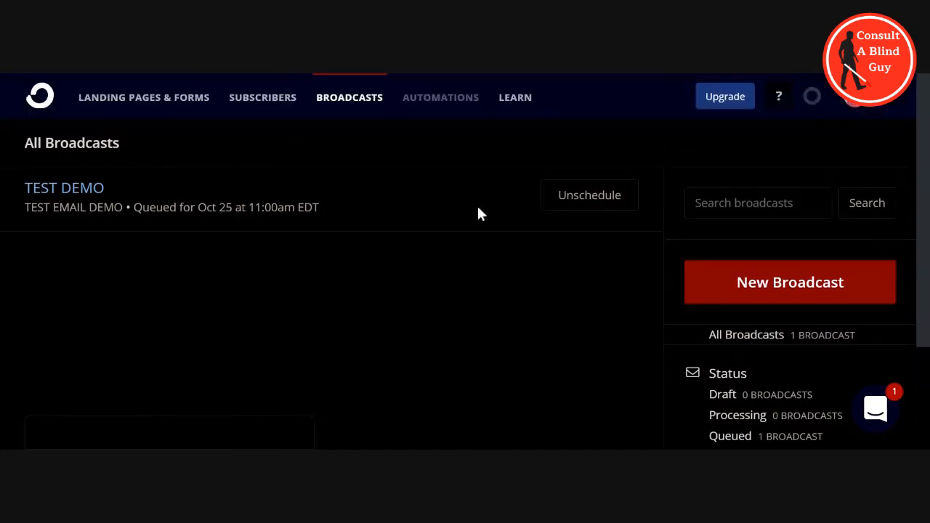